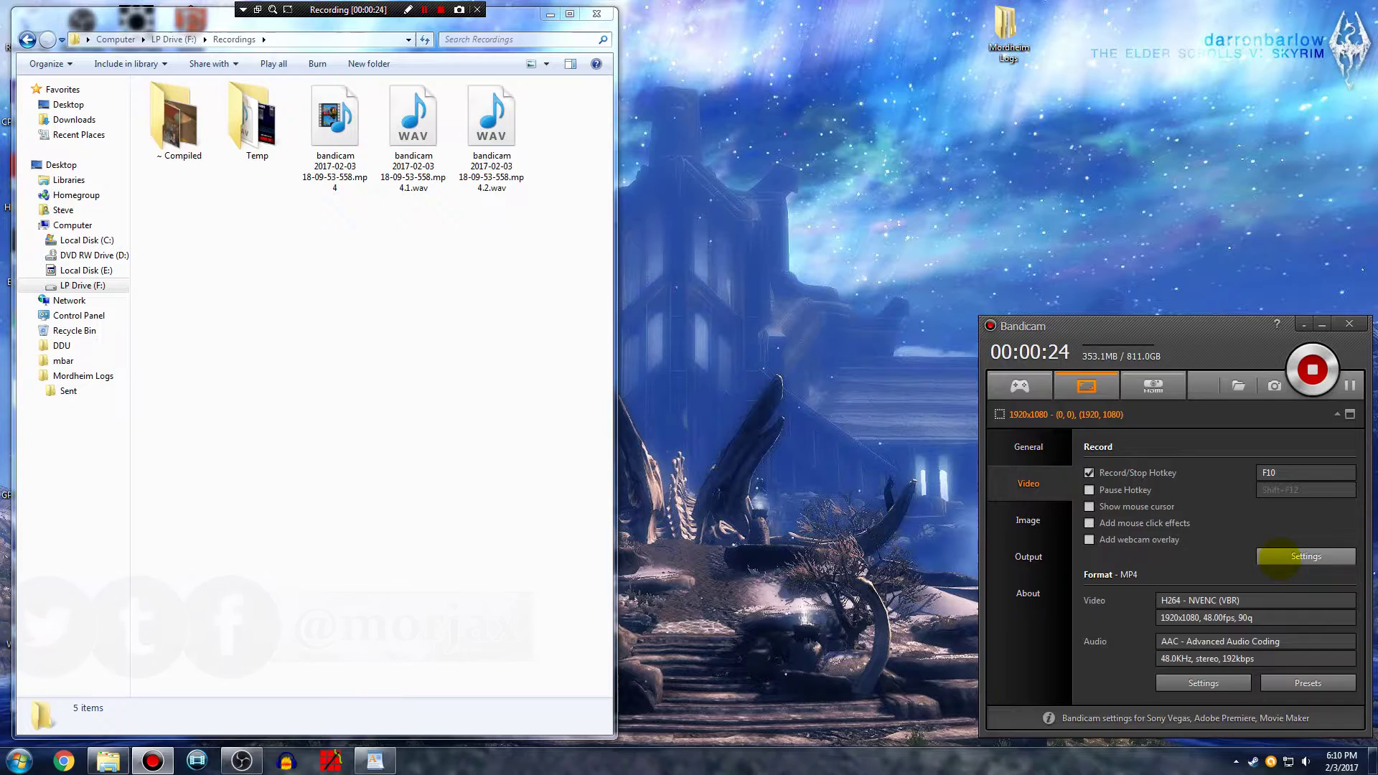
Step: Bring up Bandicam's recording settings on the Sound page
left_click(1292, 557)
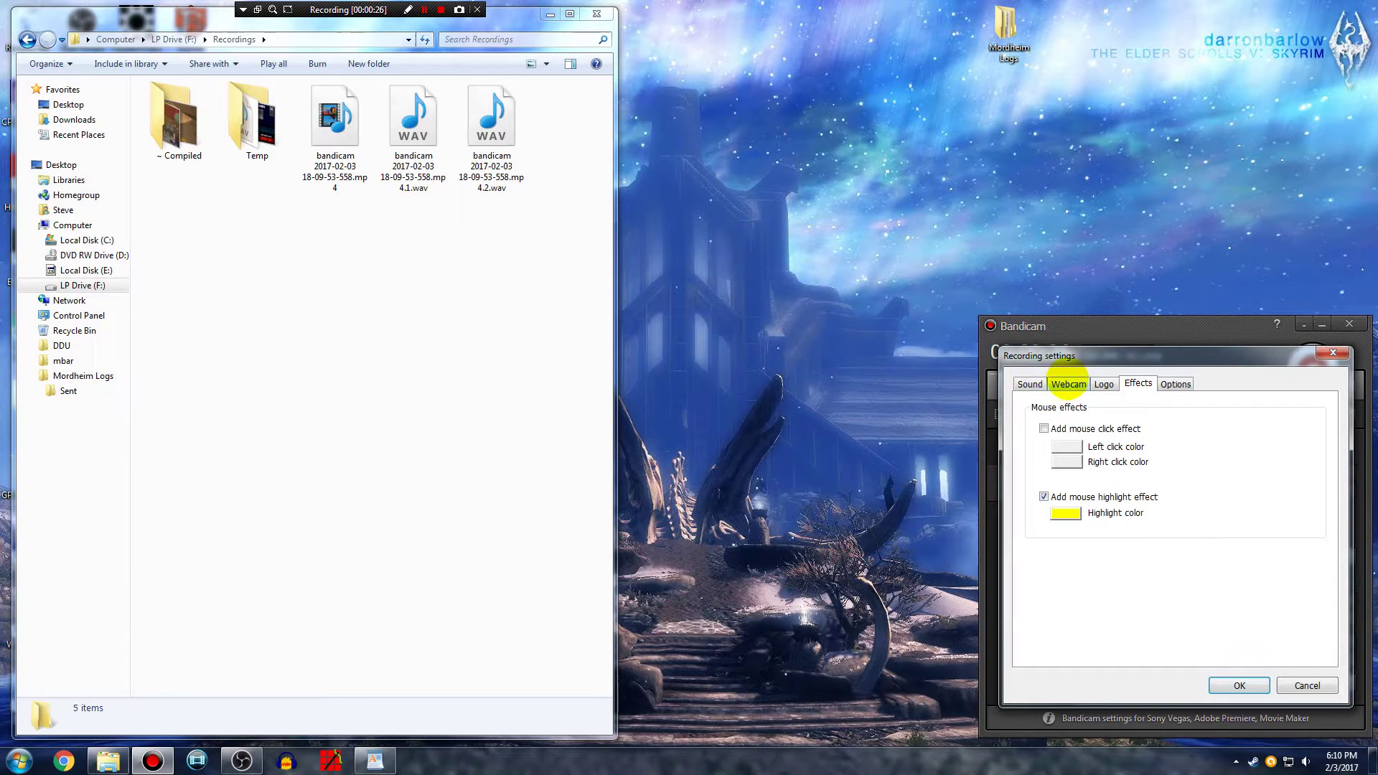
left_click(1029, 384)
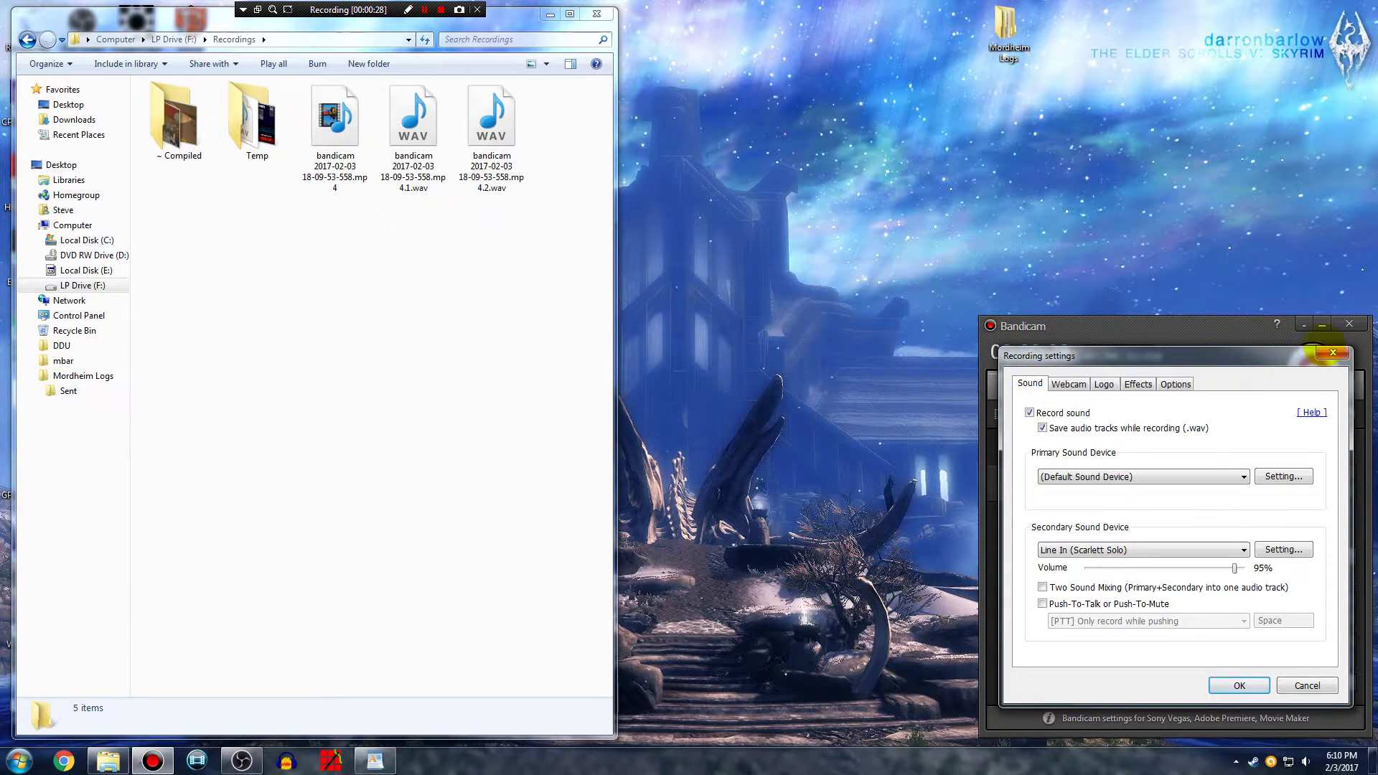
left_click(1334, 353)
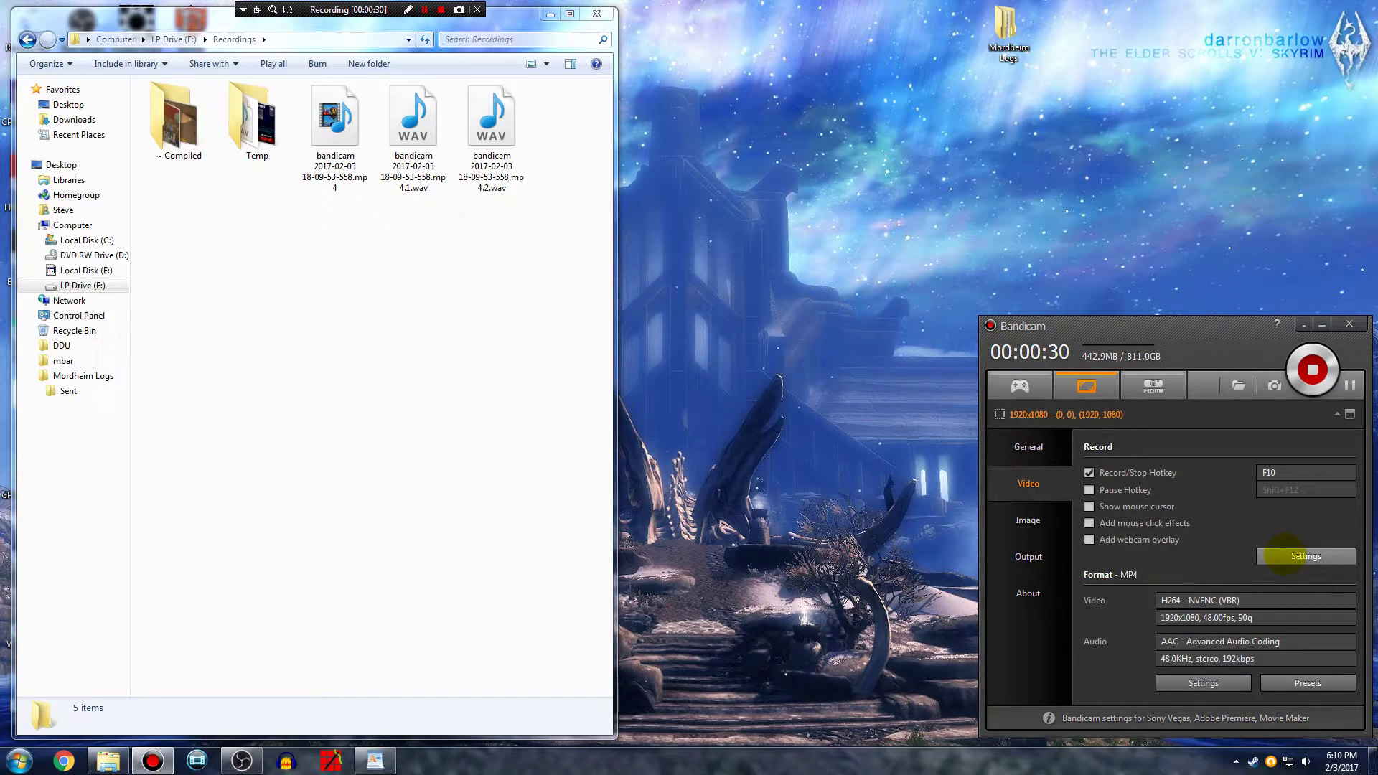
left_click(1306, 556)
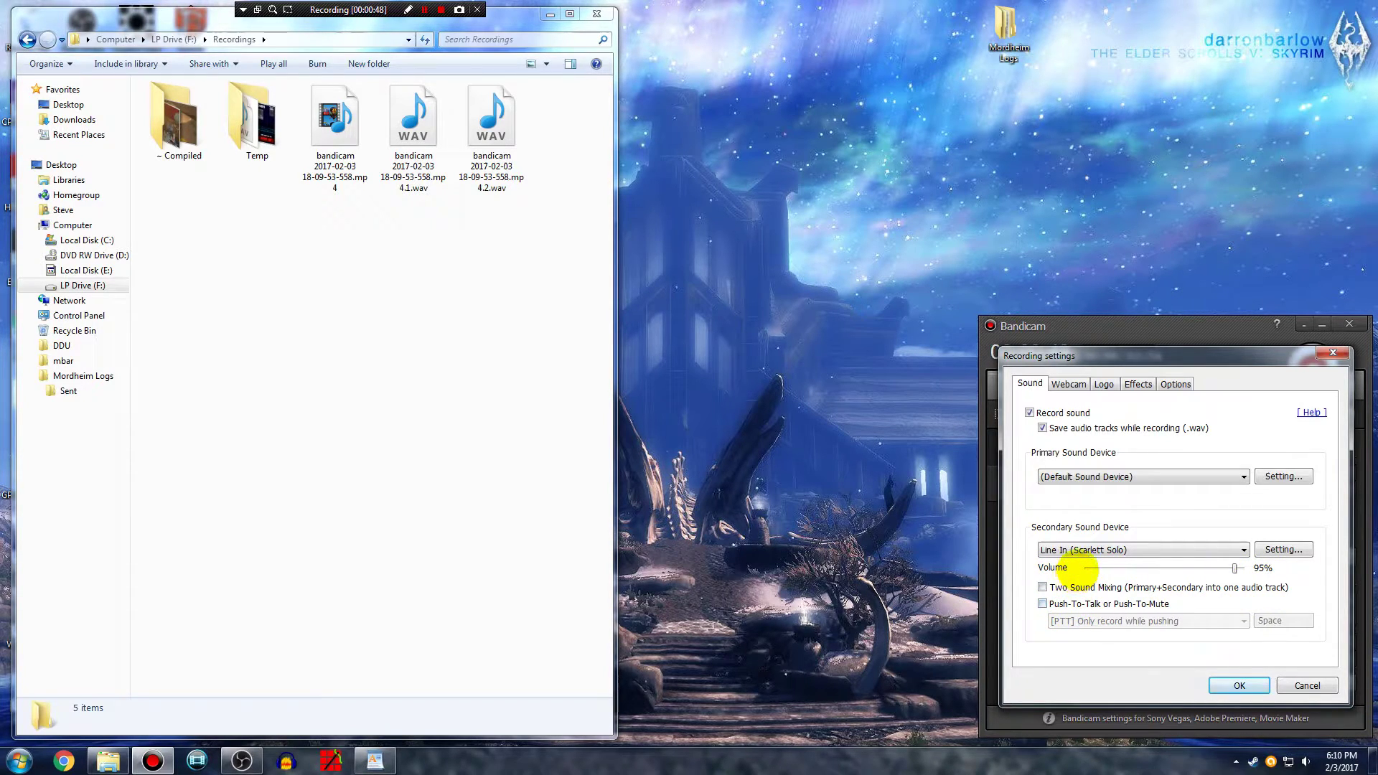
Step: Keep Line In (Scarlett Solo) as secondary device and list the primary sound device choices
left_click(1098, 552)
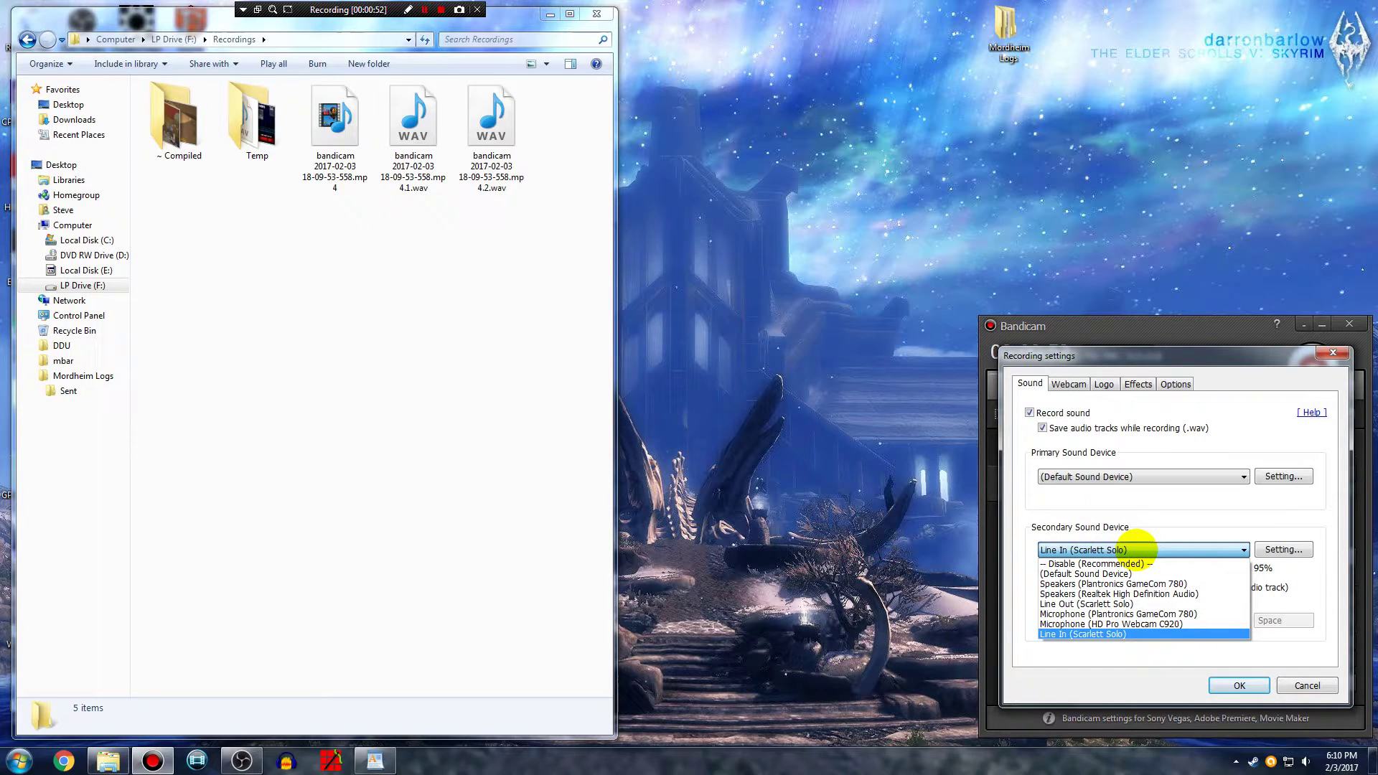
left_click(1139, 547)
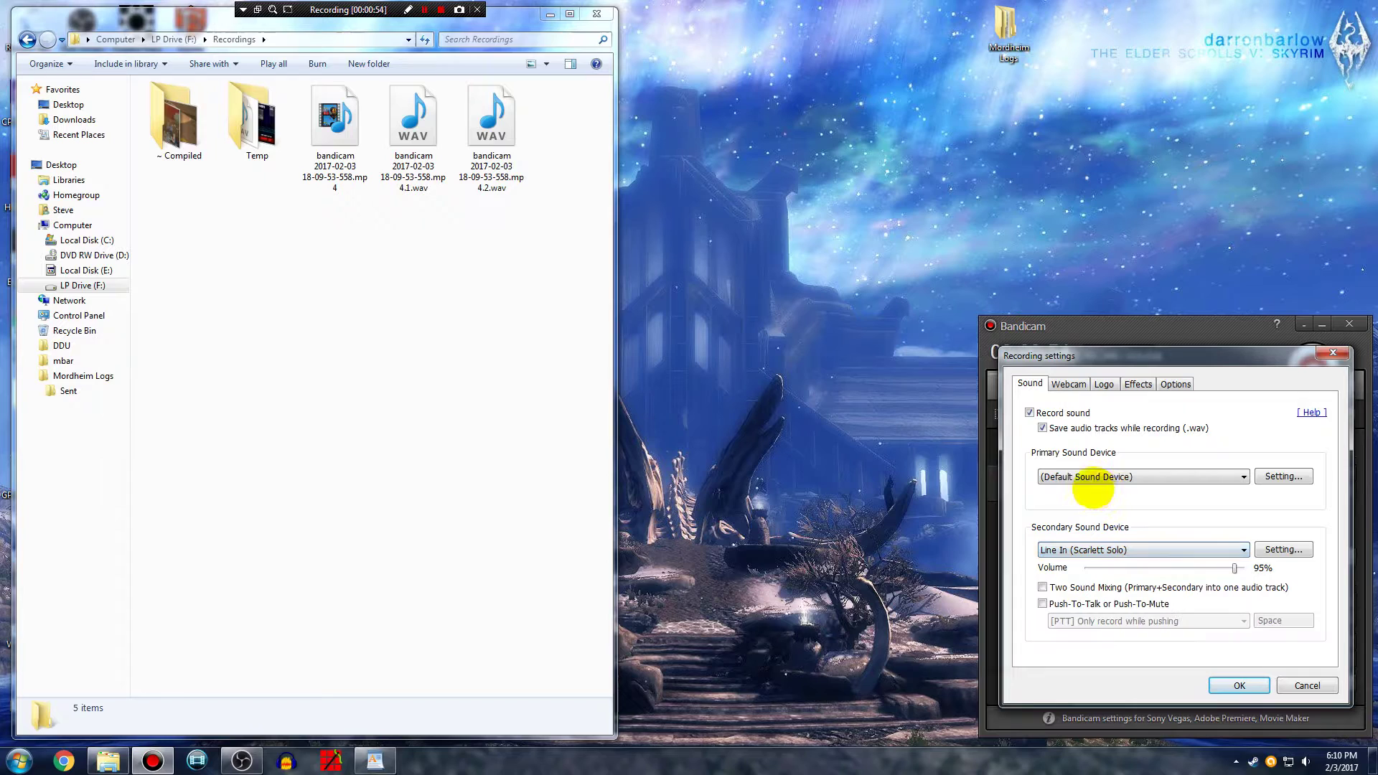
left_click(1094, 480)
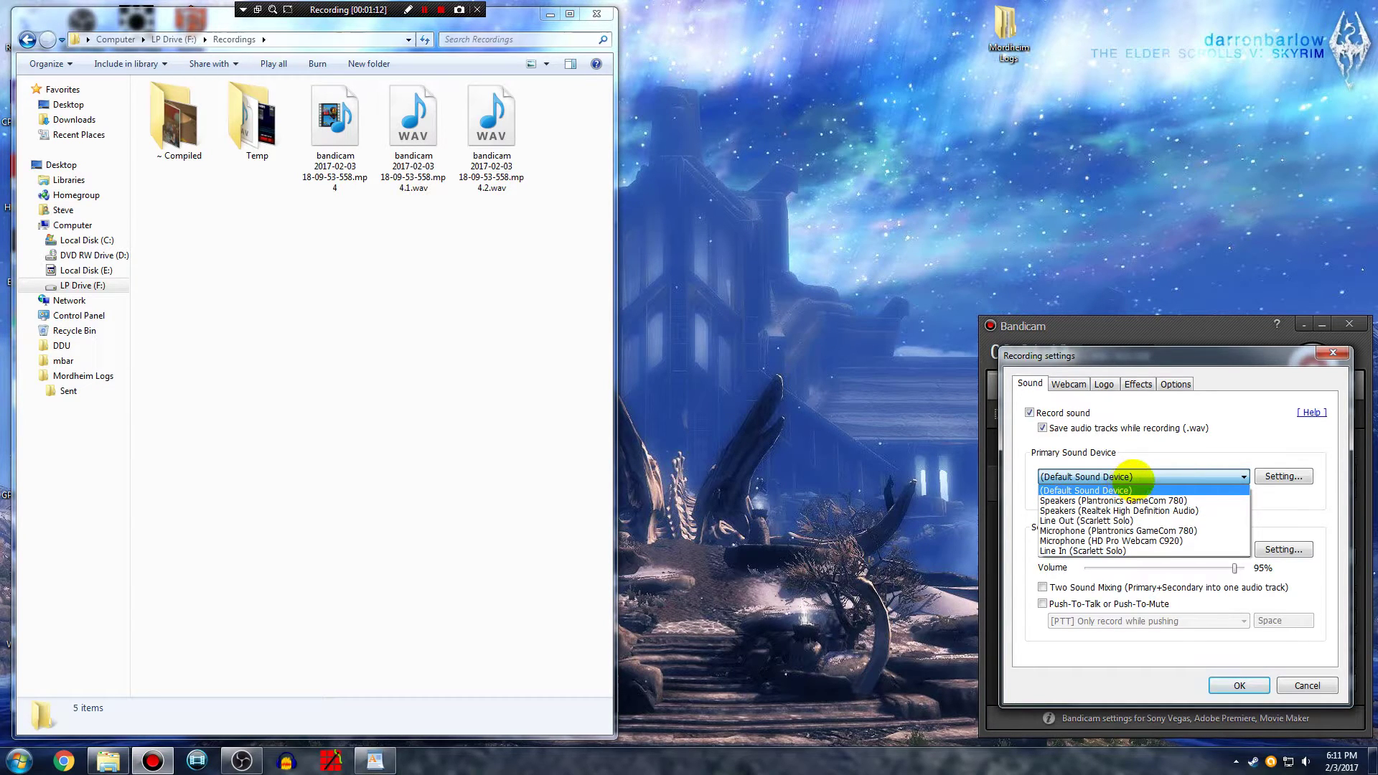
left_click(1134, 477)
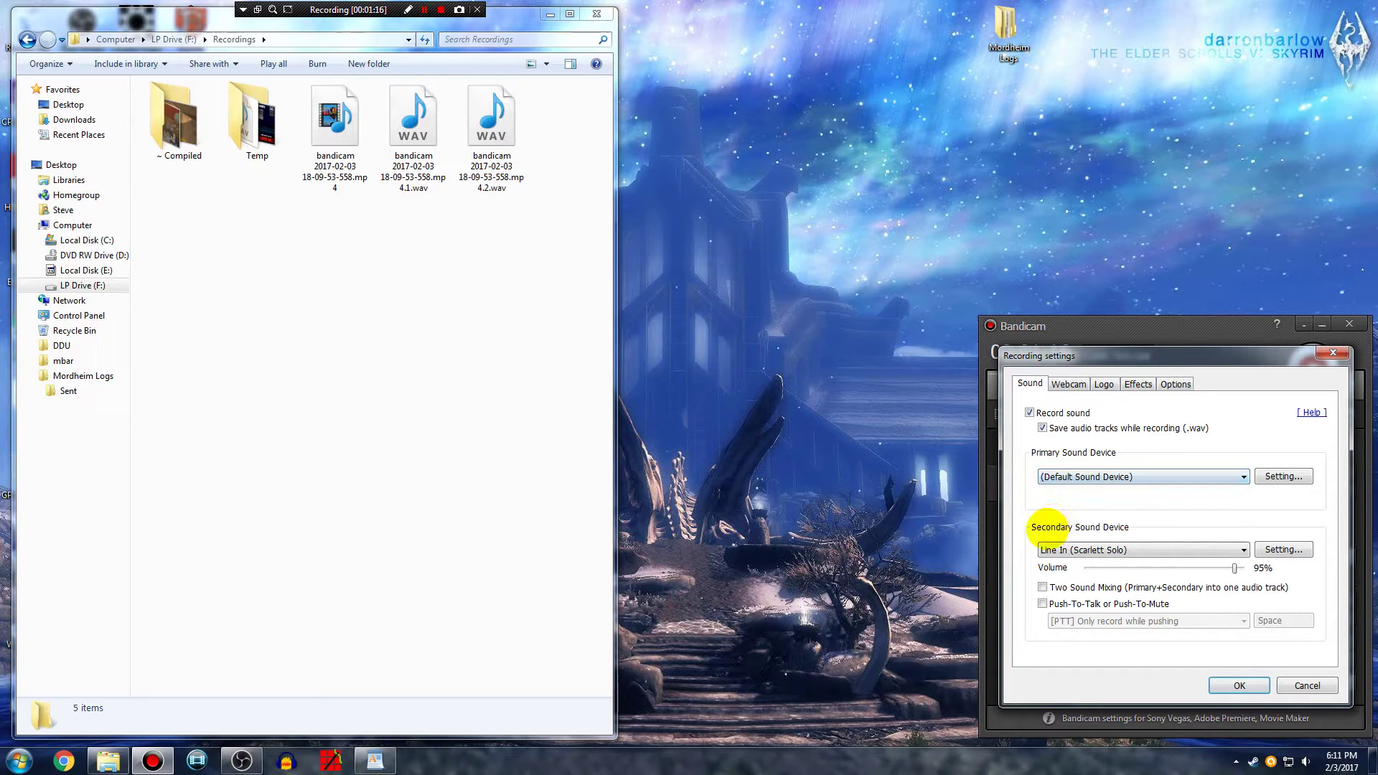
left_click(1066, 544)
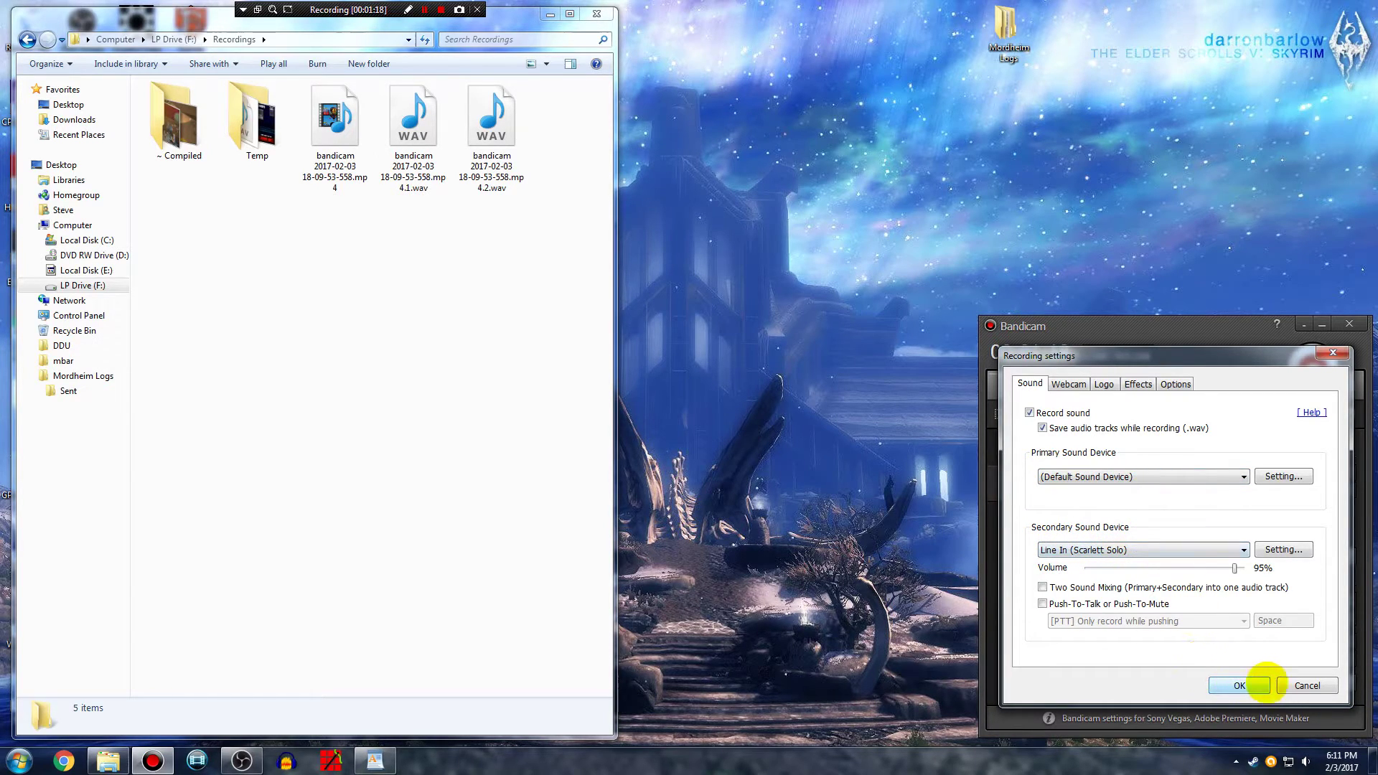
left_click(1303, 686)
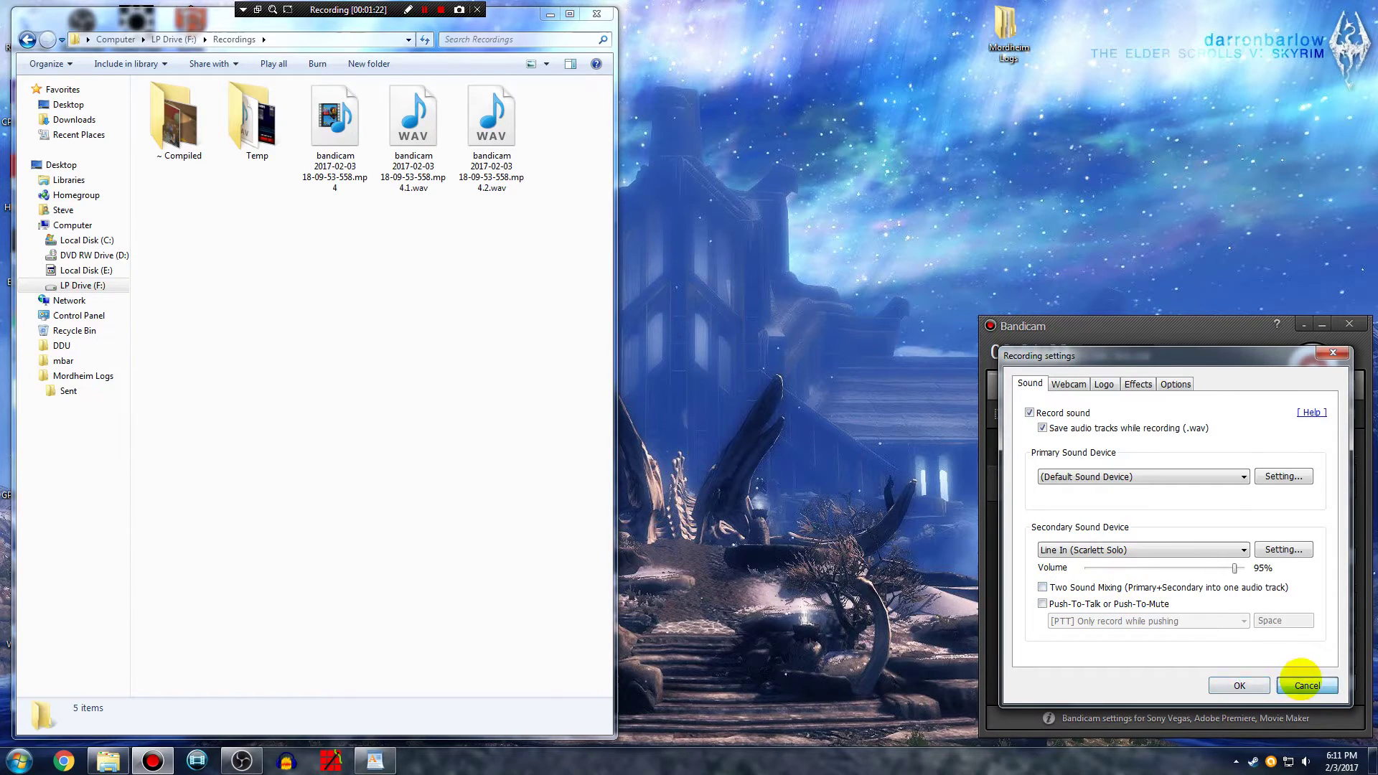
Step: Cancel the settings and select the two .wav track files beside the MP4 in the Recordings folder
left_click(1304, 683)
left_click(393, 248)
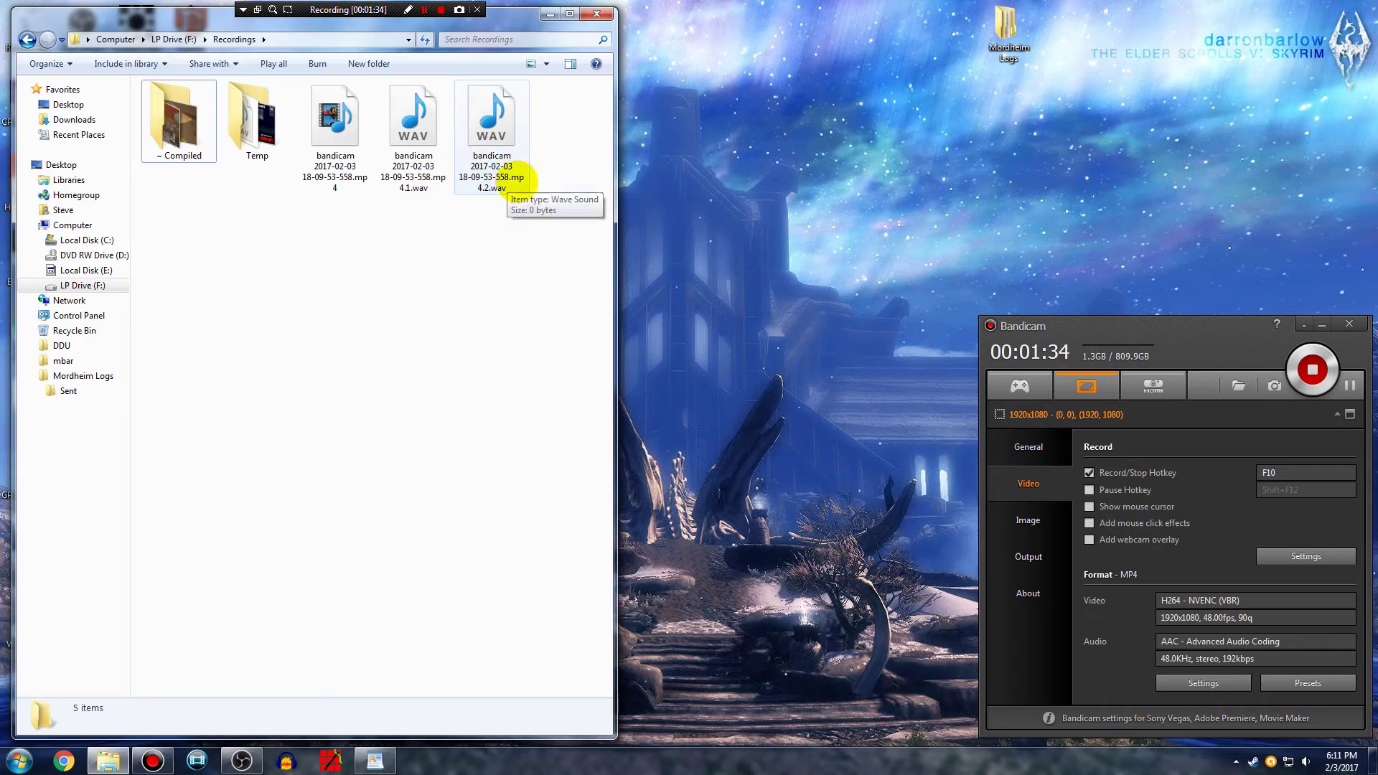
left_click_drag(445, 184, 478, 137)
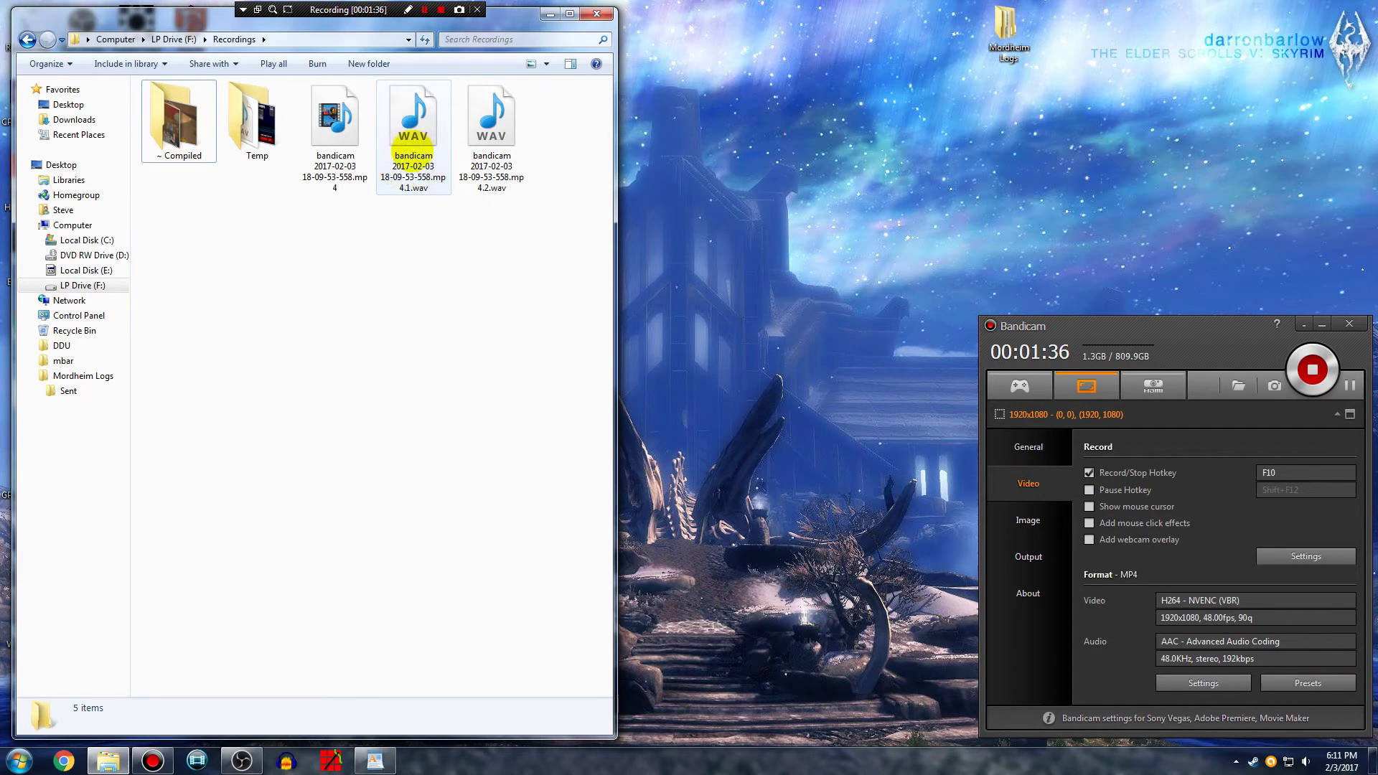